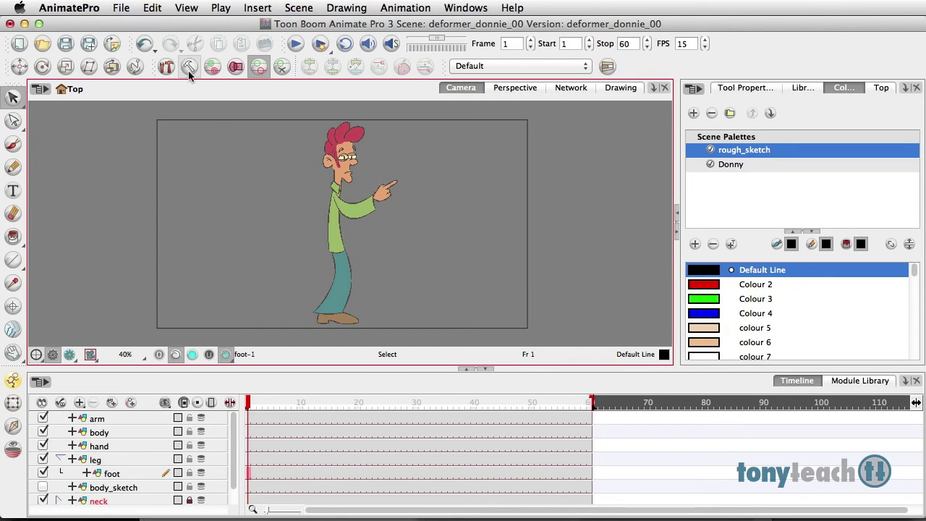
Check the available toolbars in the Windows > Toolbars list.
click(465, 7)
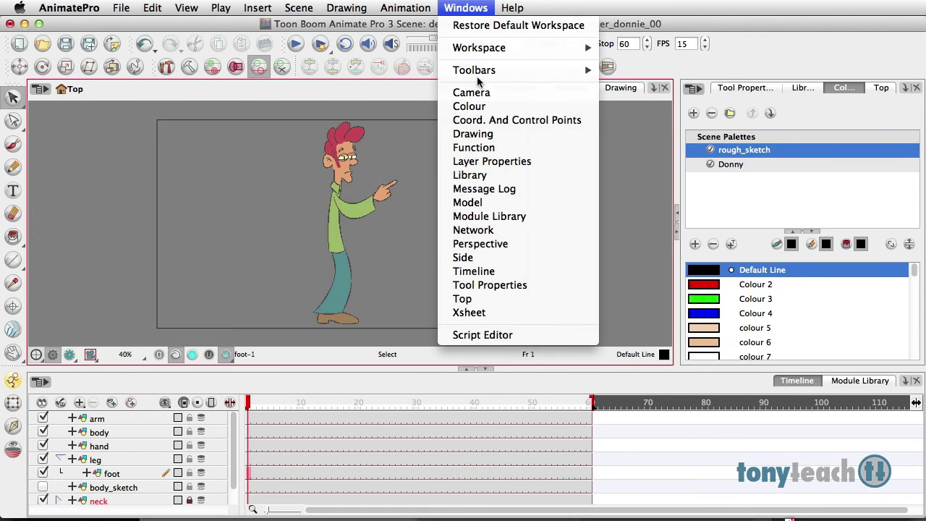
mouse_move(482, 75)
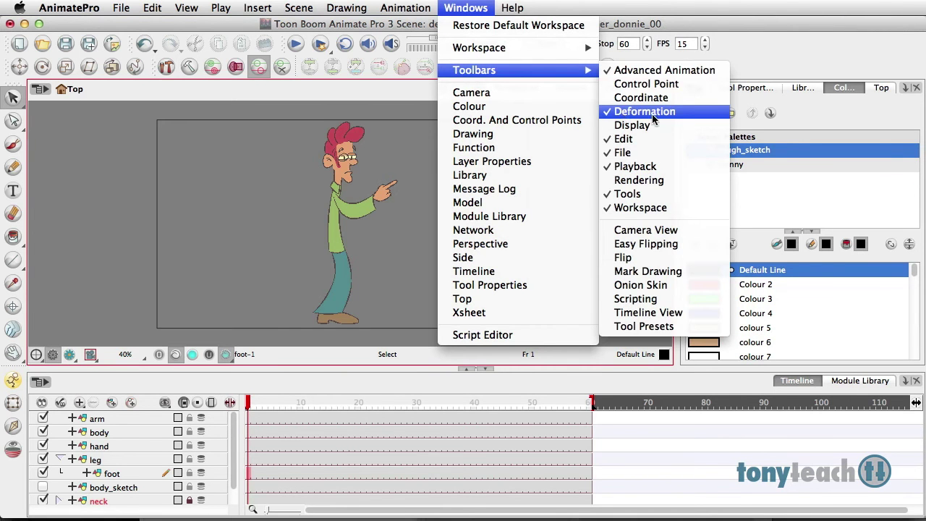
click(347, 8)
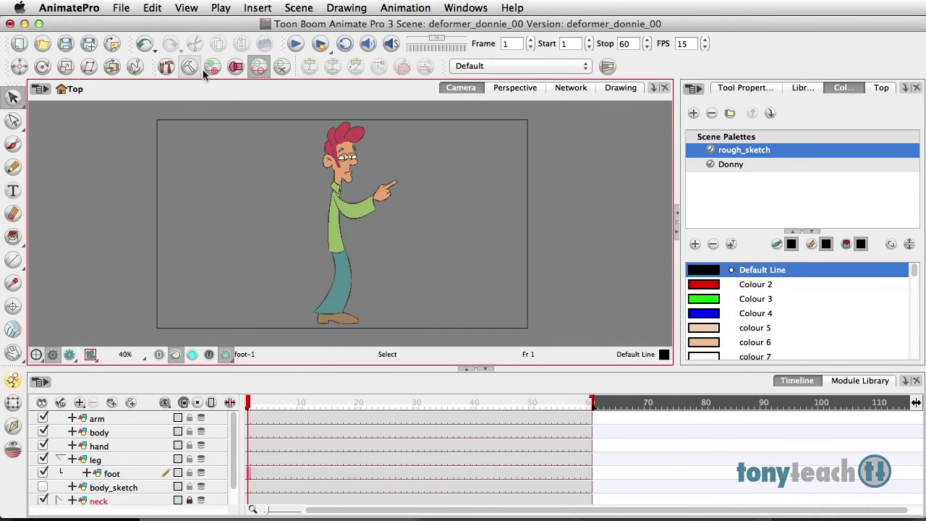
Zoom to 80% on the legs, select the leg layer and pick the Transform tool.
scroll(295, 236, up, 2)
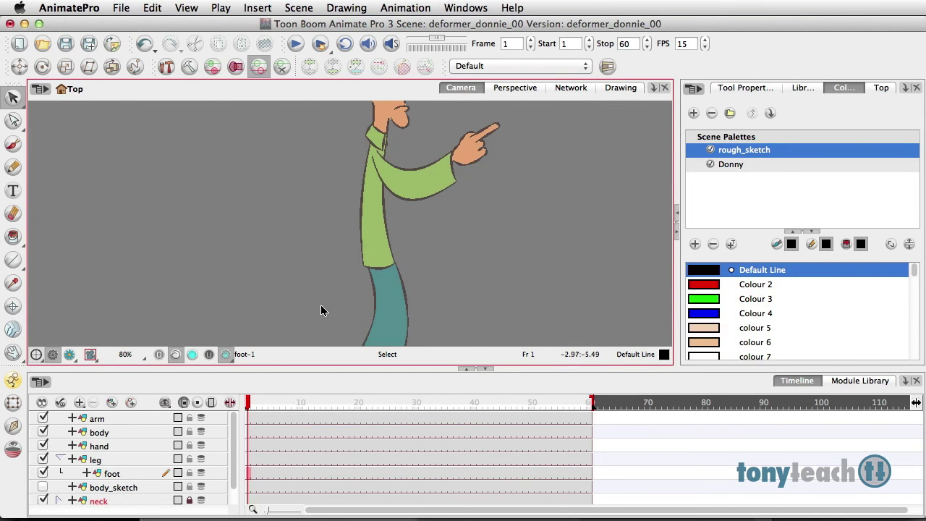
drag(321, 306, 285, 190)
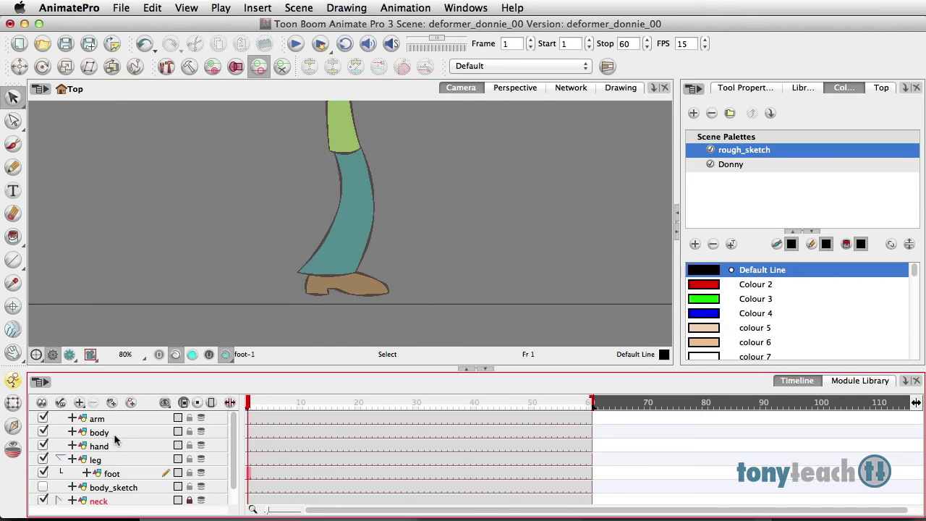
click(108, 460)
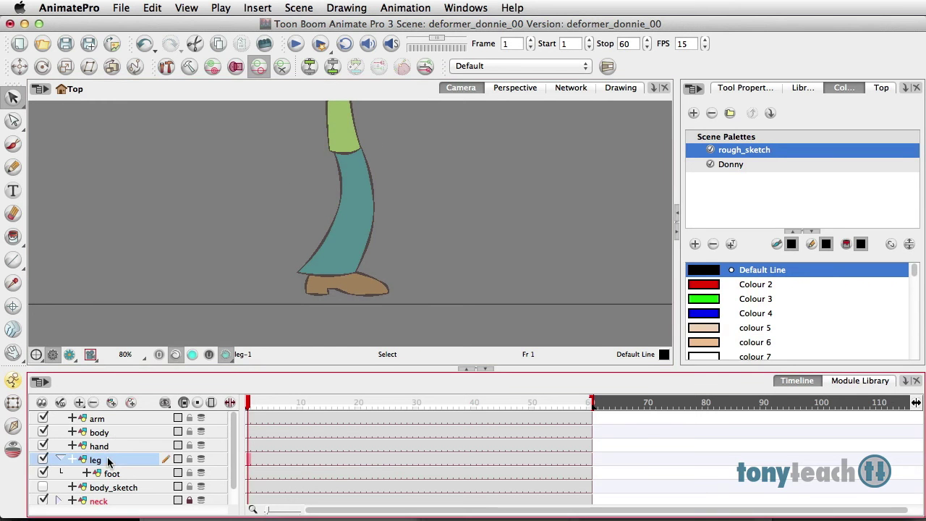
click(13, 402)
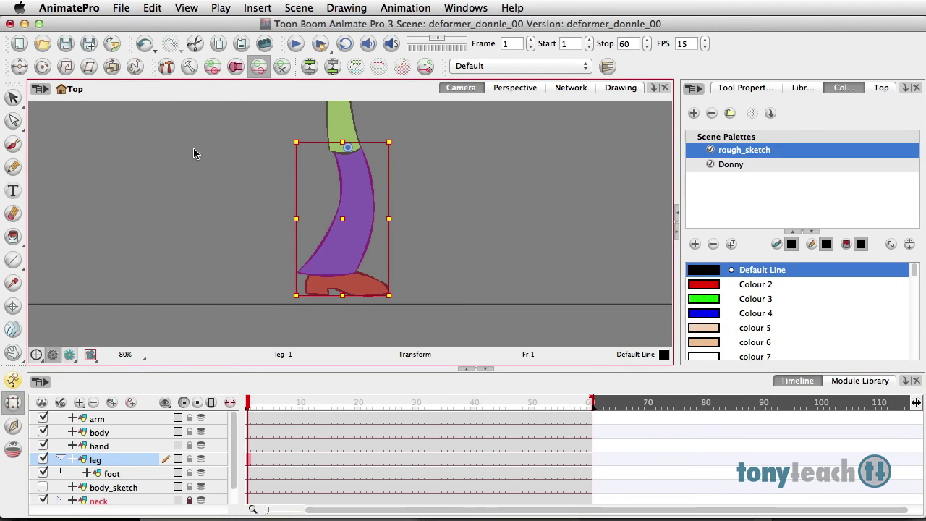
In Rigging Setup Mode, place bones at hip, knee and ankle down the leg.
click(166, 67)
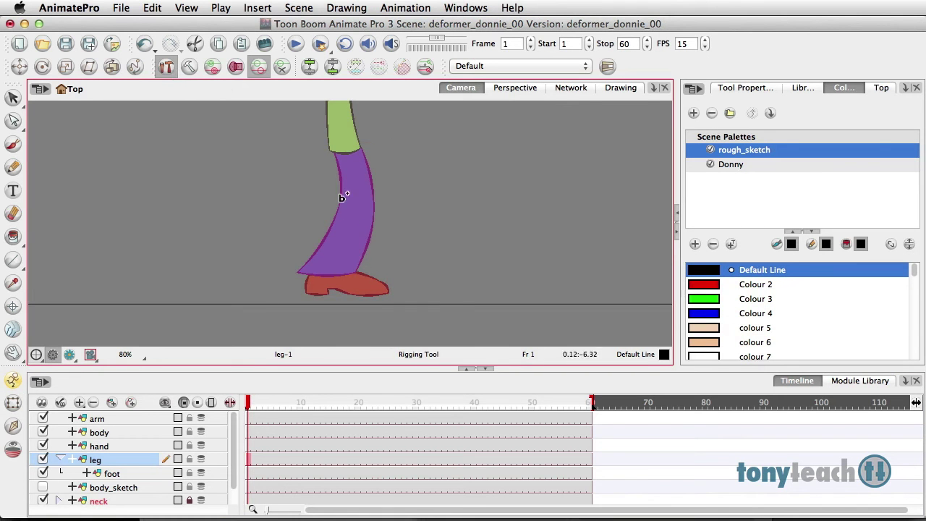
click(192, 69)
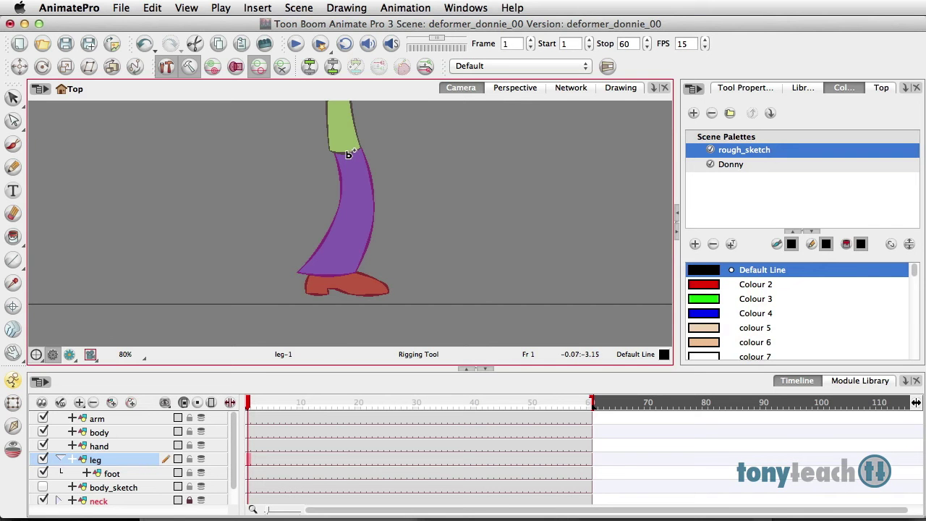
click(348, 153)
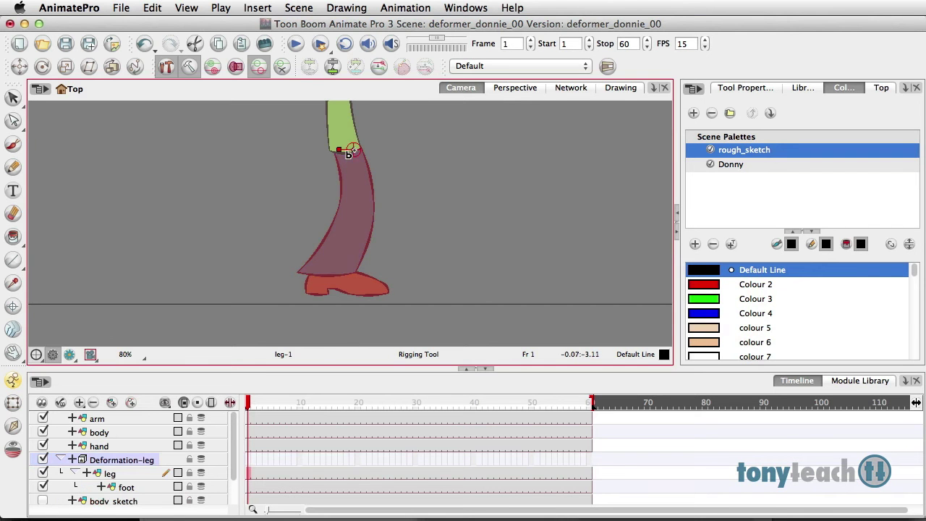
click(358, 206)
click(336, 266)
Widen the knee deformer's circle via its tangent handle, then zoom out to 63%.
scroll(365, 210, up, 2)
scroll(363, 211, up, 2)
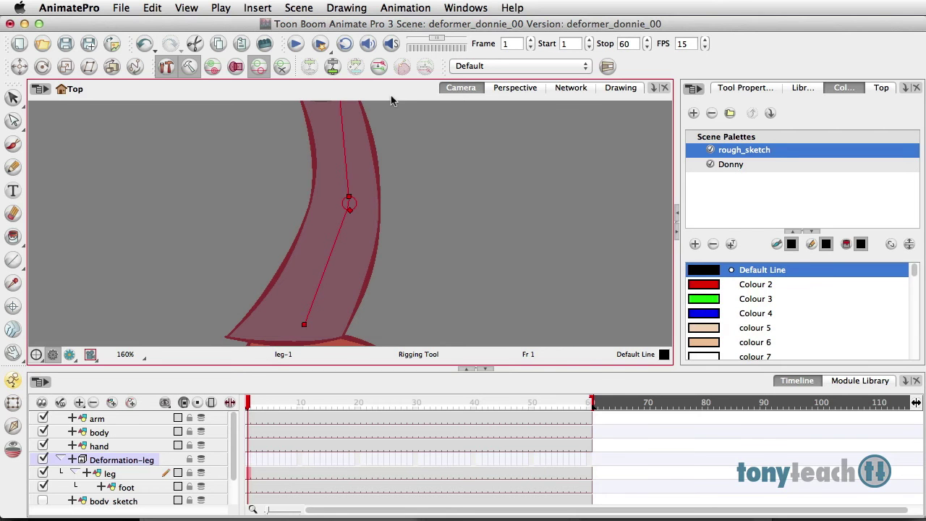
click(13, 404)
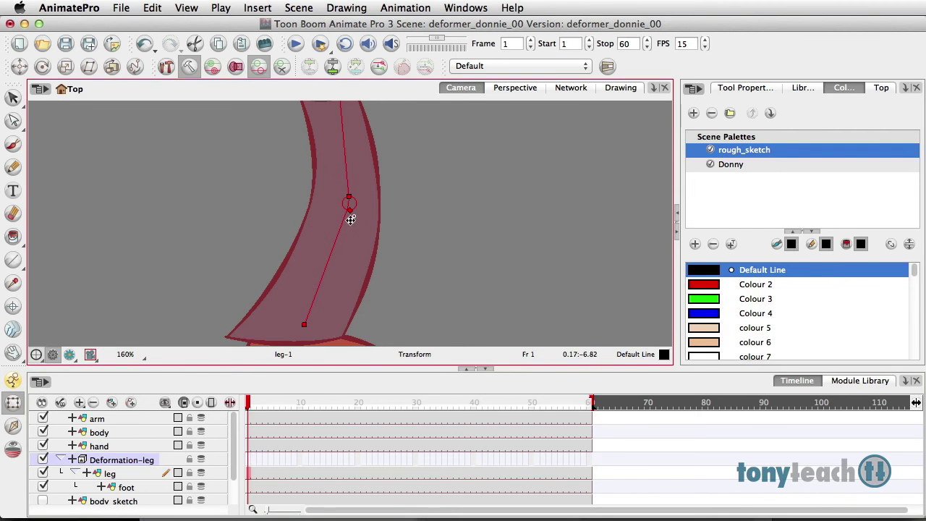
drag(352, 213, 363, 254)
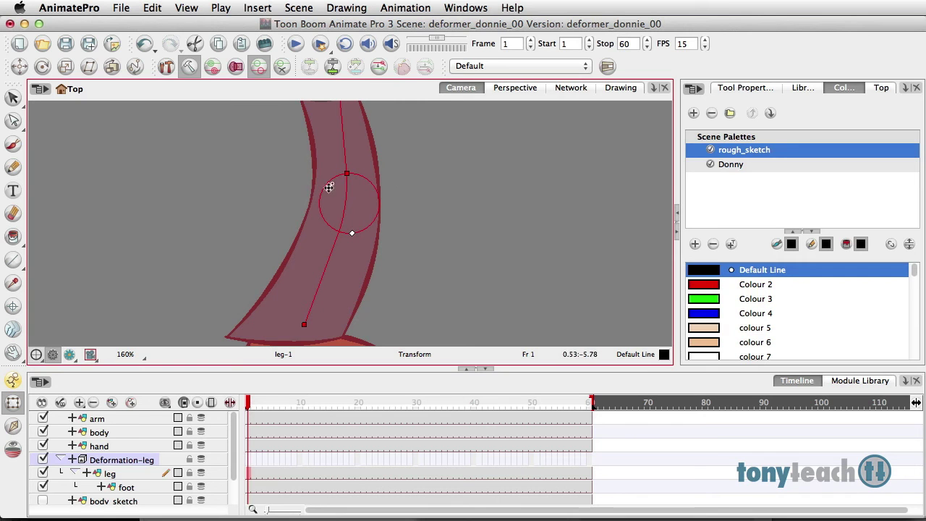
scroll(427, 206, down, 4)
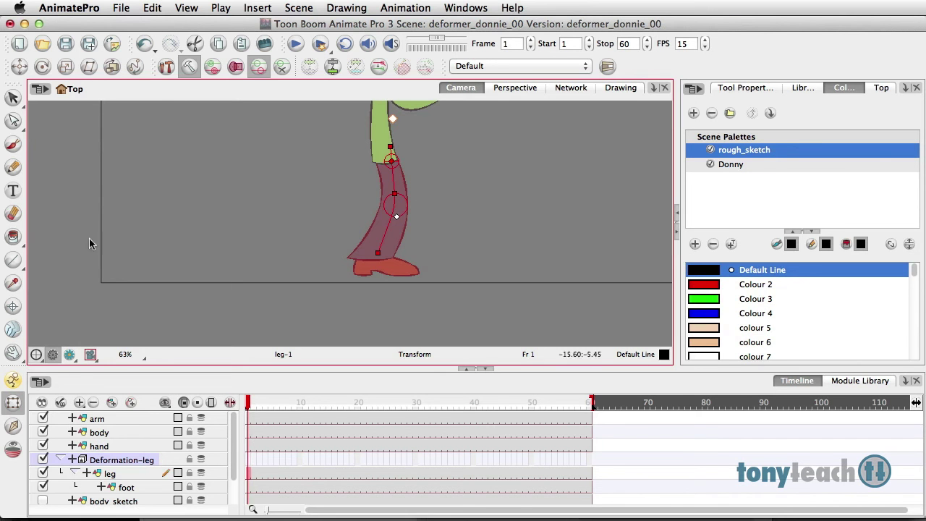
click(190, 66)
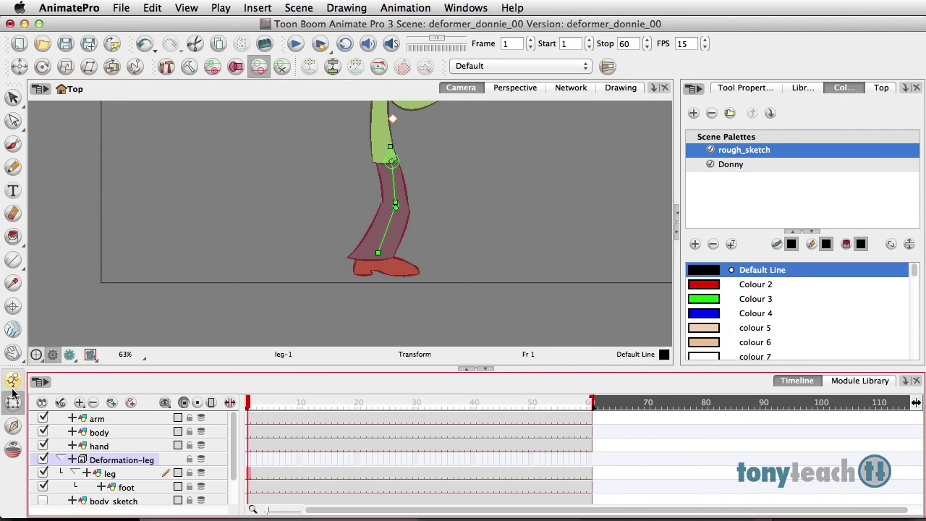
scroll(375, 240, up, 3)
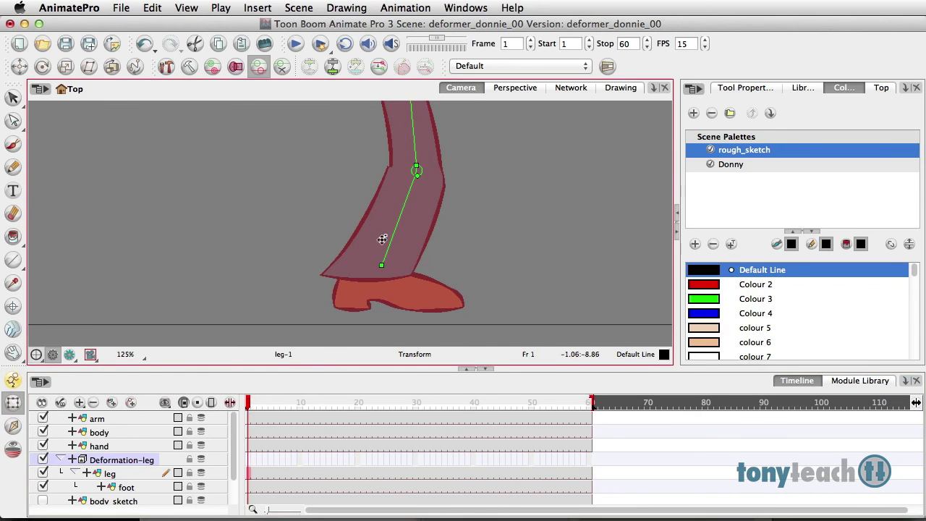
key(space)
drag(448, 201, 423, 233)
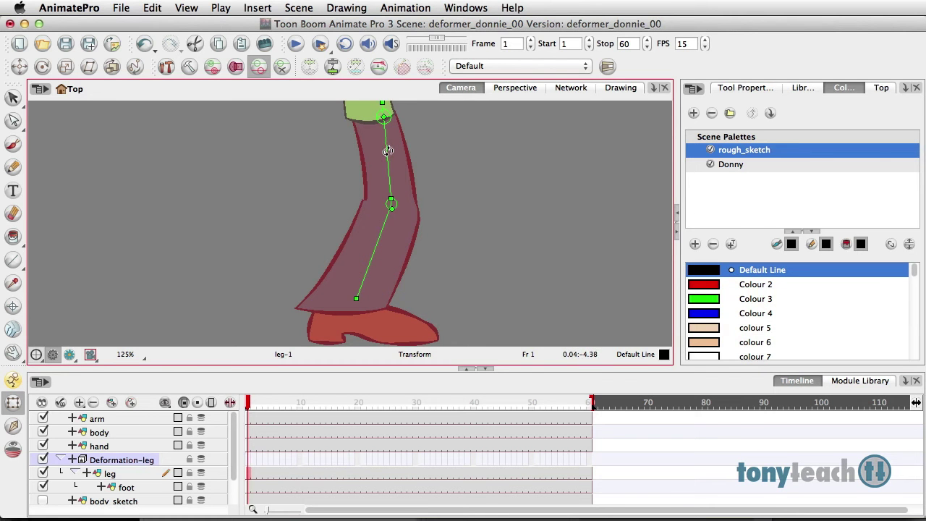
mouse_move(386, 150)
mouse_down()
mouse_move(370, 149)
mouse_move(397, 149)
mouse_move(374, 149)
mouse_move(388, 149)
mouse_up()
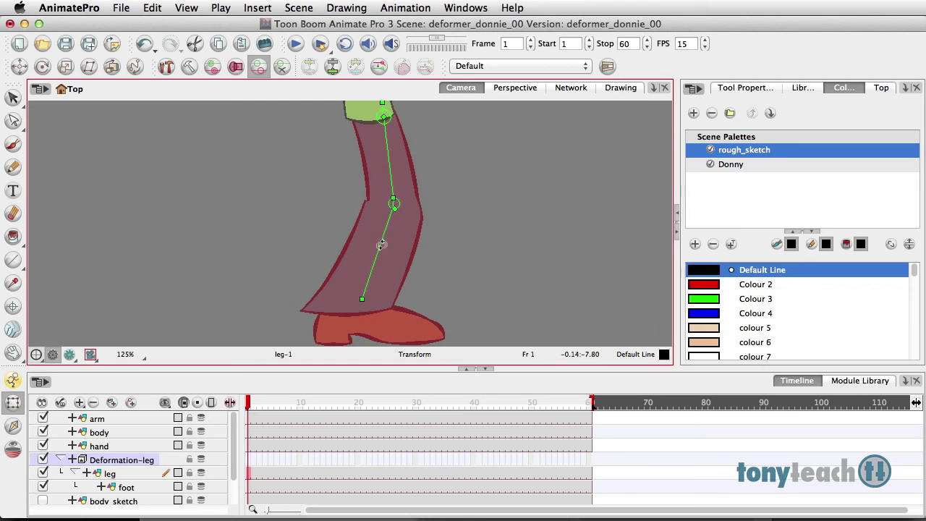
drag(379, 244, 309, 204)
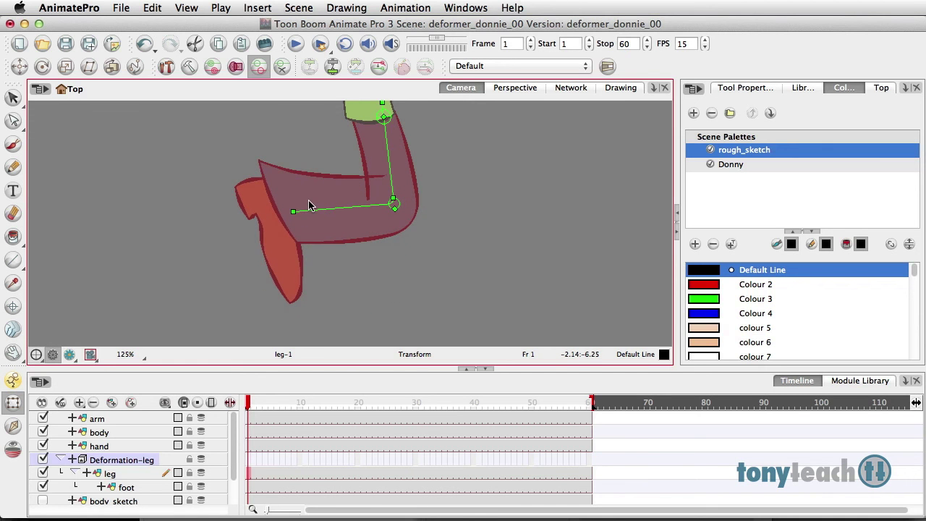
drag(309, 205, 353, 266)
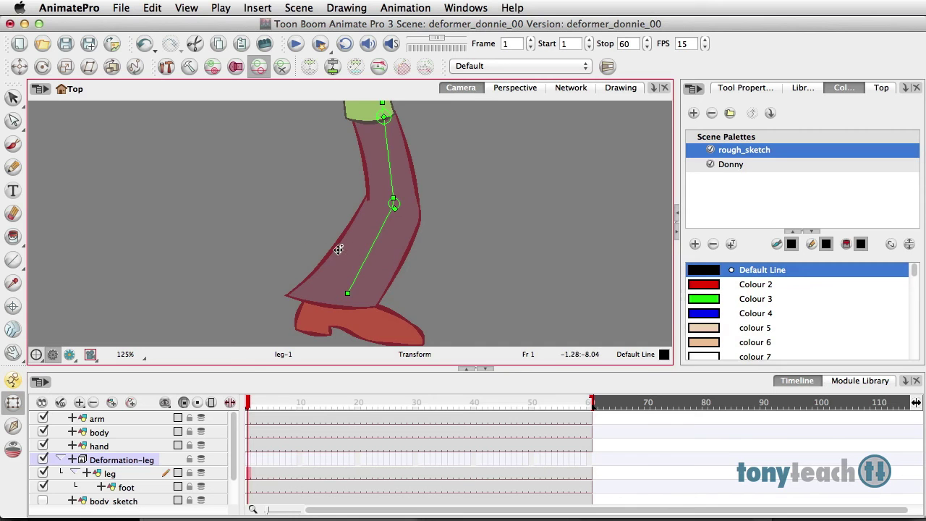
Cut the lower leg below the knee out of the leg drawing with the Cutter tool.
click(188, 67)
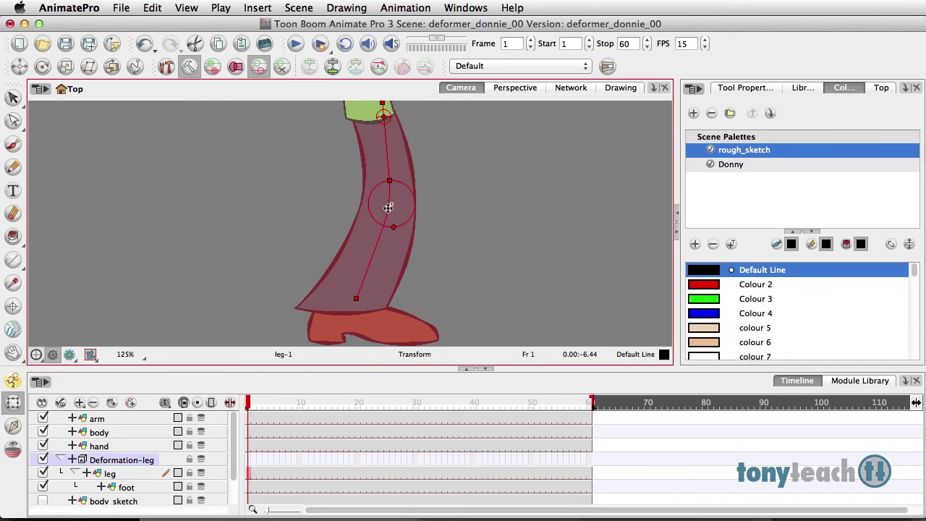
click(12, 97)
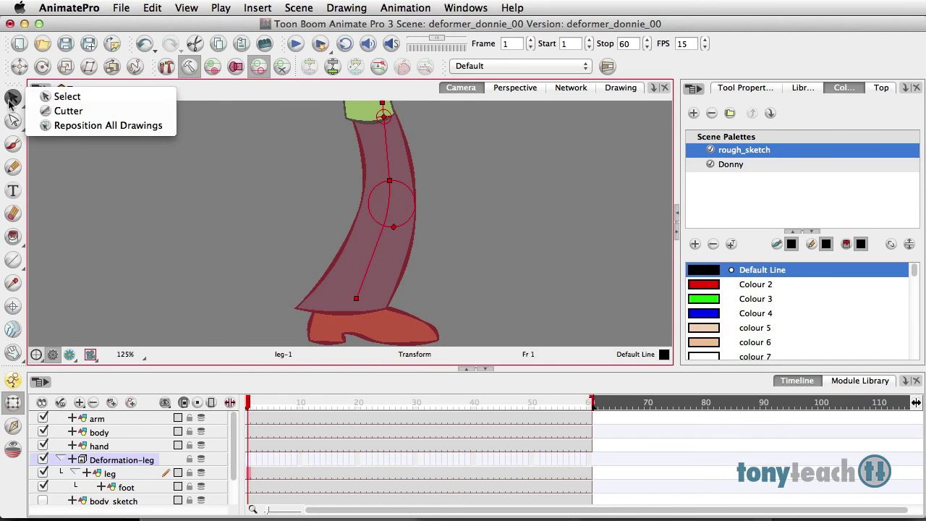
click(70, 111)
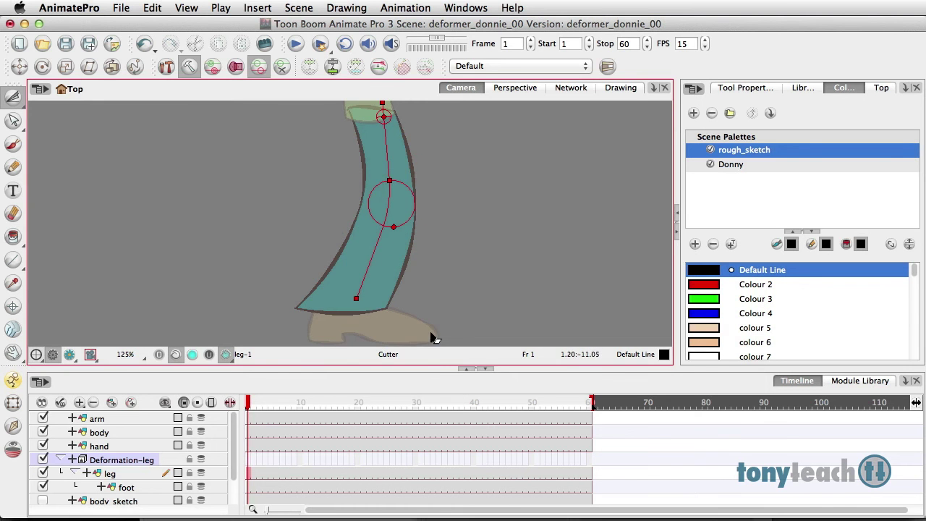
drag(457, 333, 289, 207)
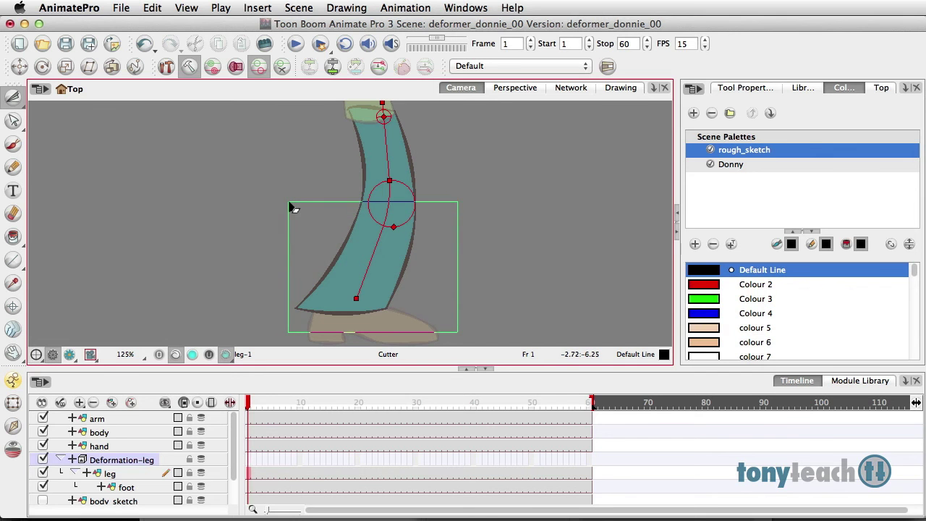
drag(290, 208, 289, 207)
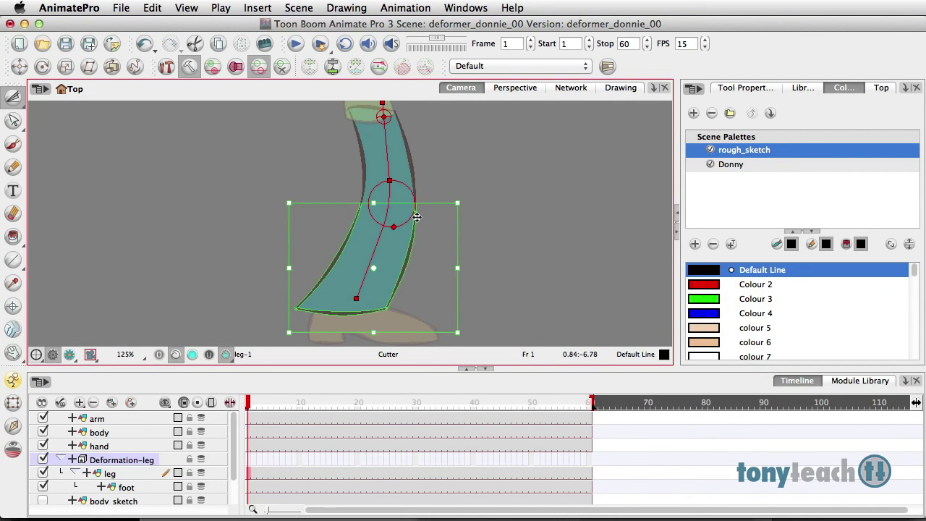
key(super+x)
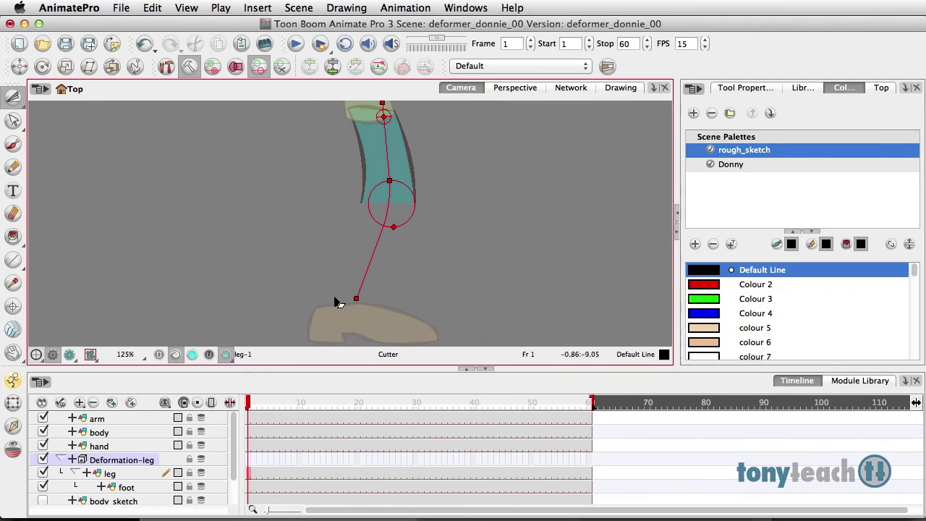
Paste the cut lower leg onto a new drawing layer above hand and name it calf.
click(114, 448)
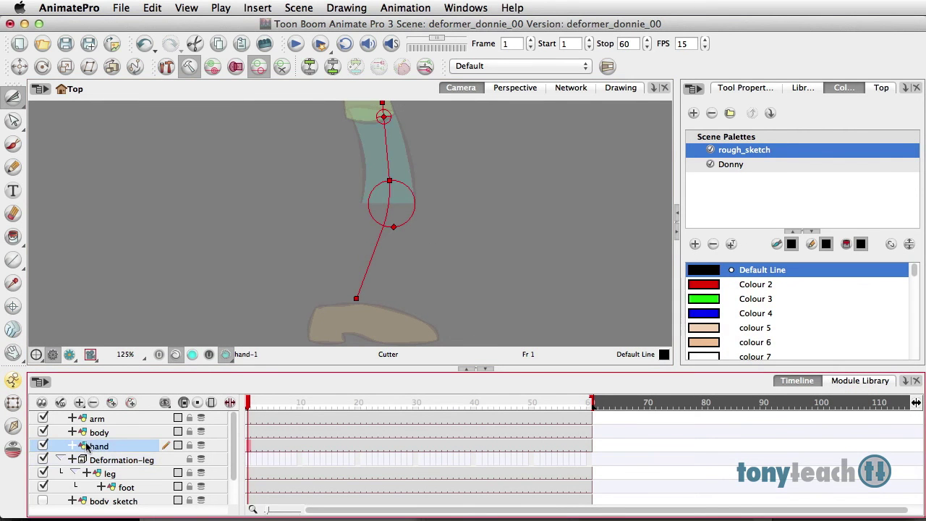
click(112, 403)
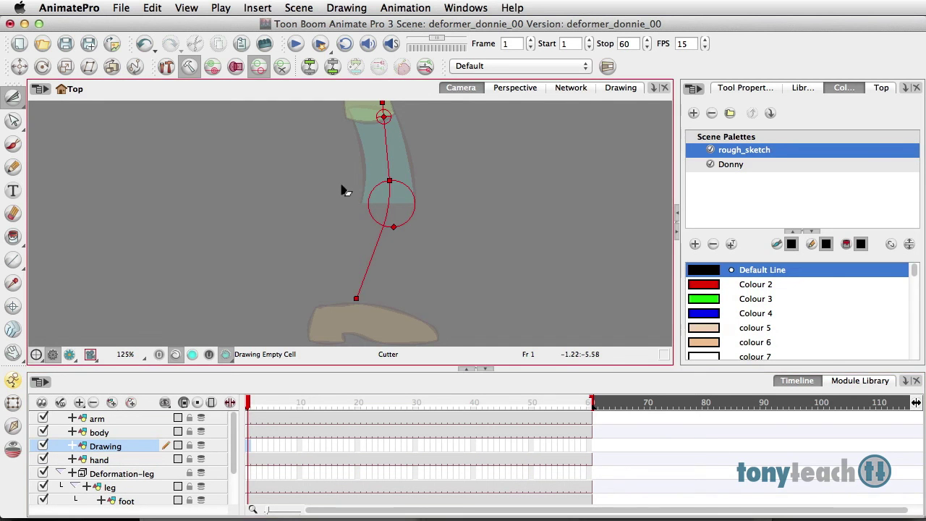
key(super+v)
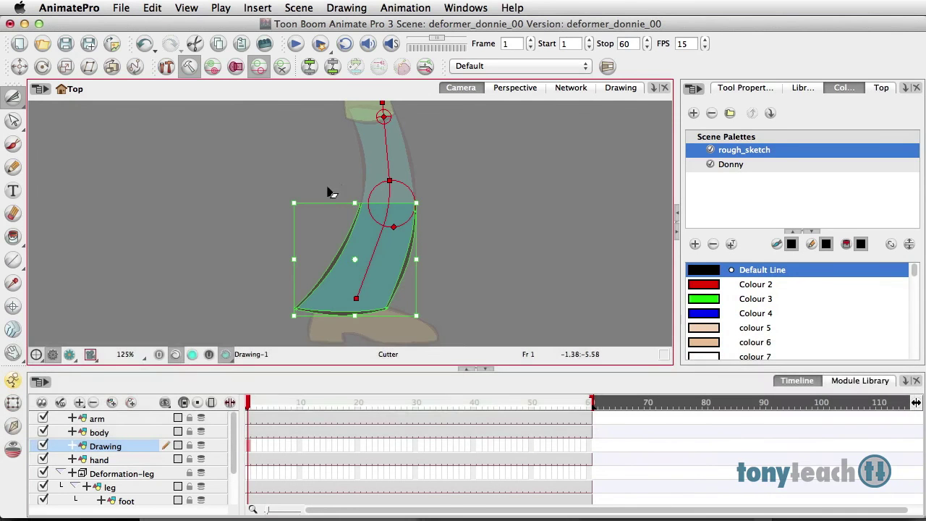
double_click(108, 447)
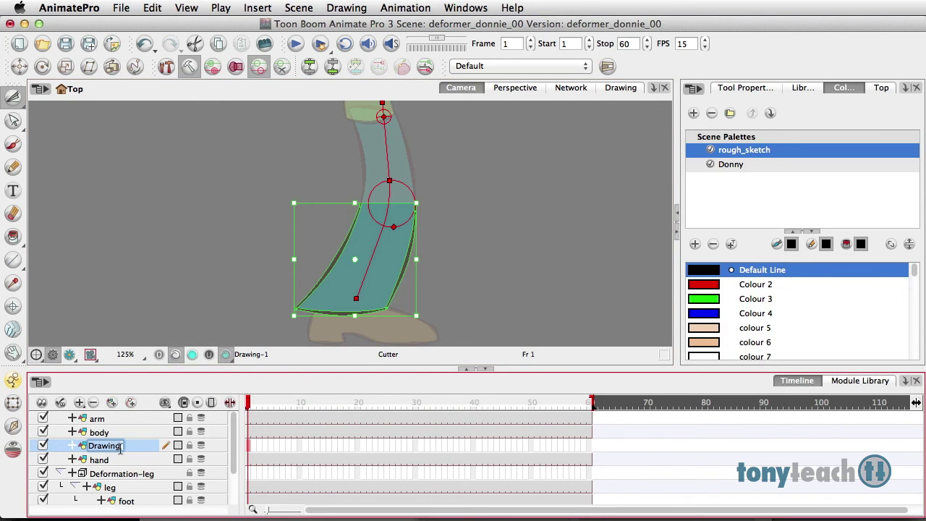
text(calf)
key(Return)
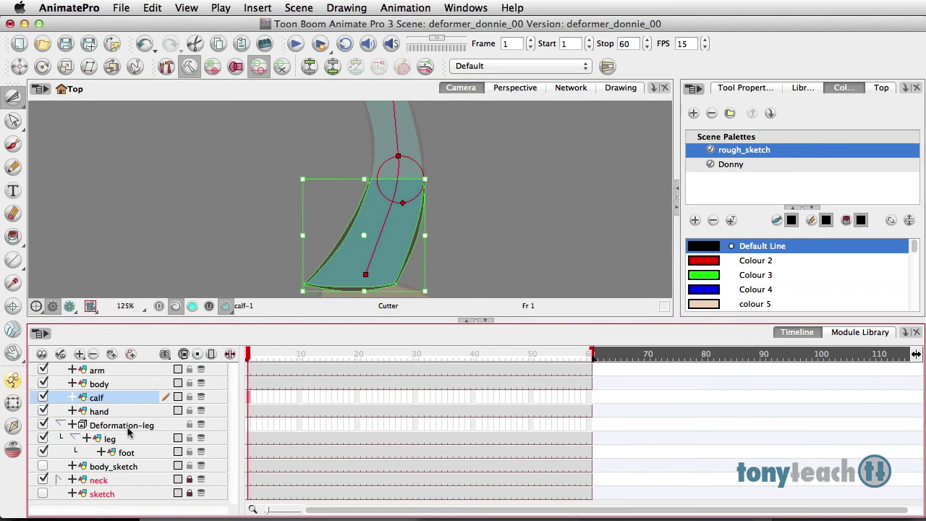
Move the calf layer into the Deformation-leg group in the Timeline.
click(120, 432)
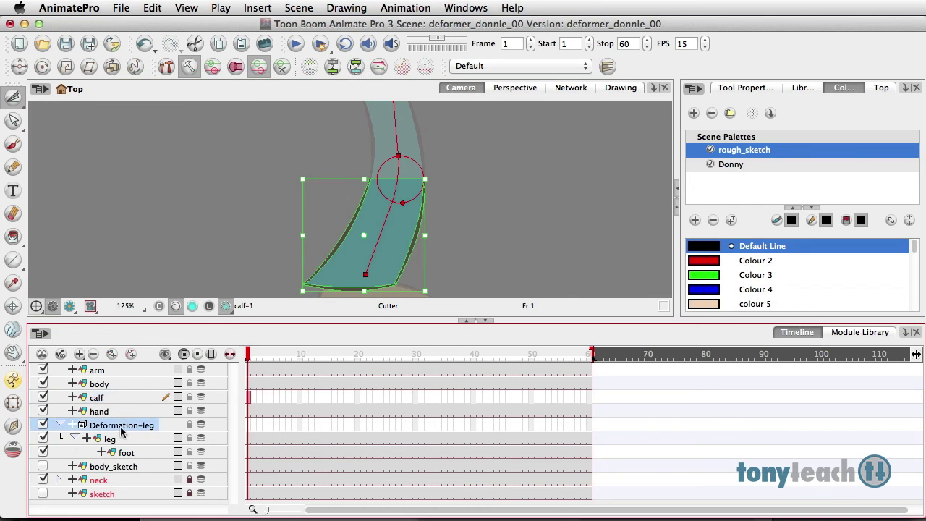
click(116, 439)
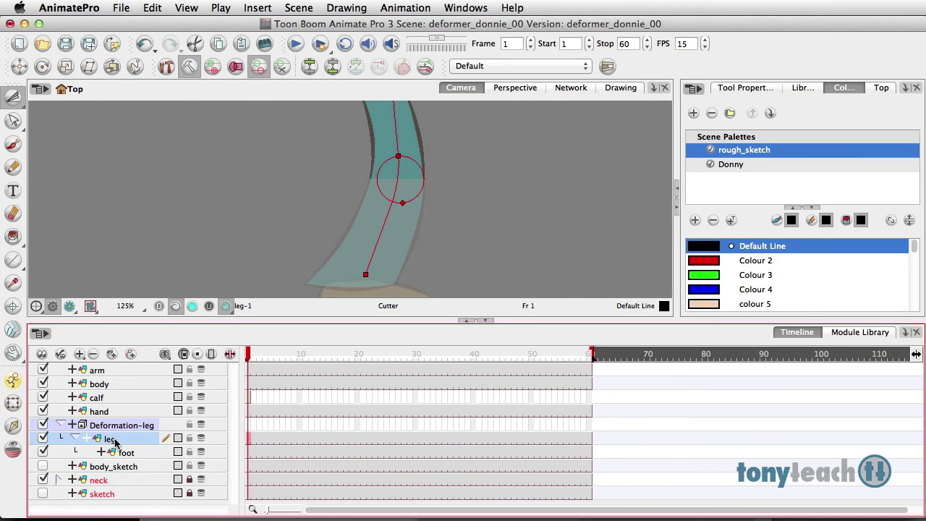
click(100, 399)
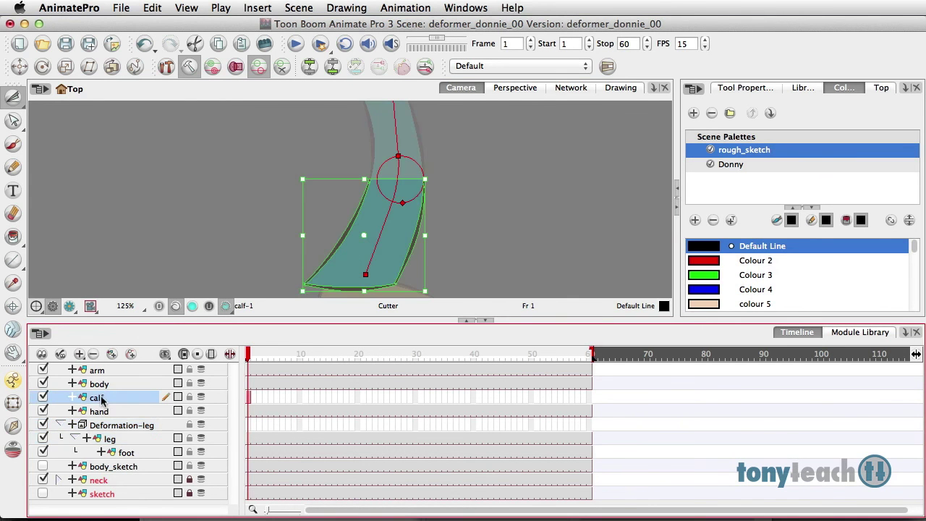
drag(79, 396, 81, 436)
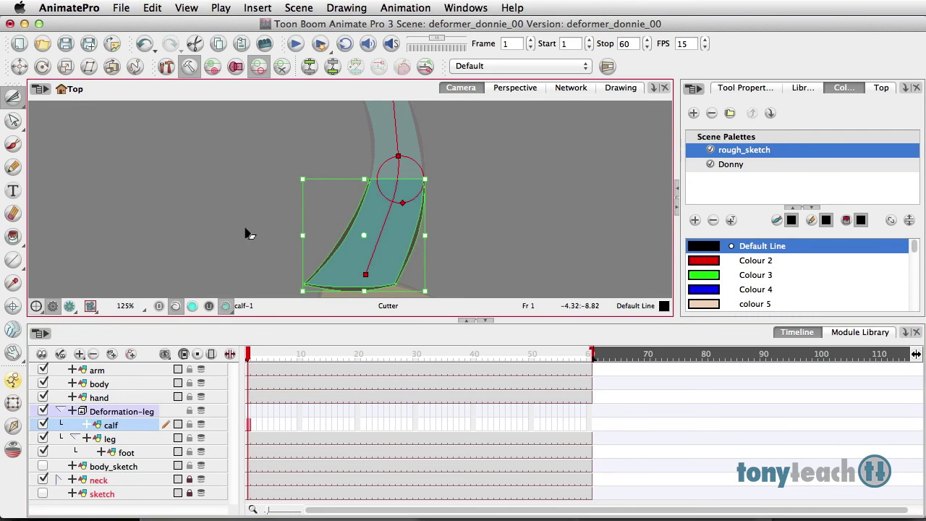
Leave Setup Mode, enlarge the camera view, and bend the calf bone up to horizontal at the knee.
click(187, 68)
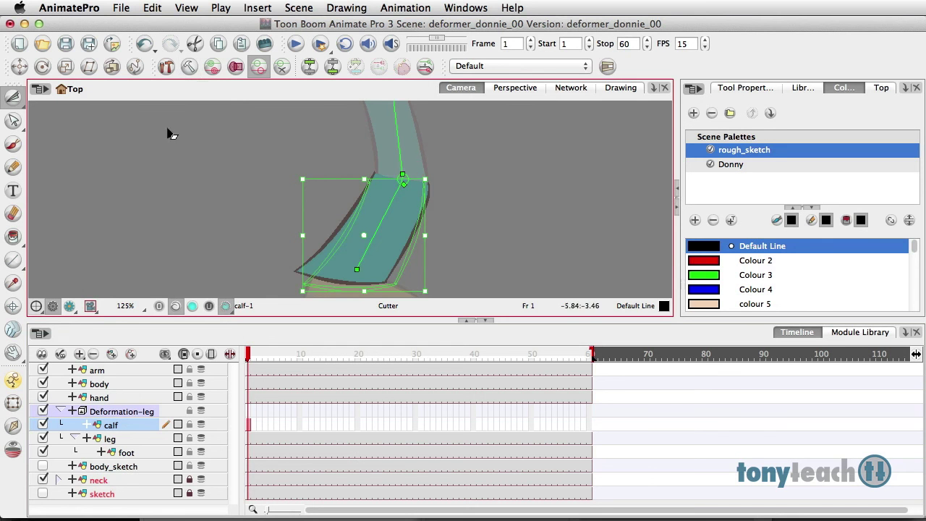
drag(188, 319, 188, 389)
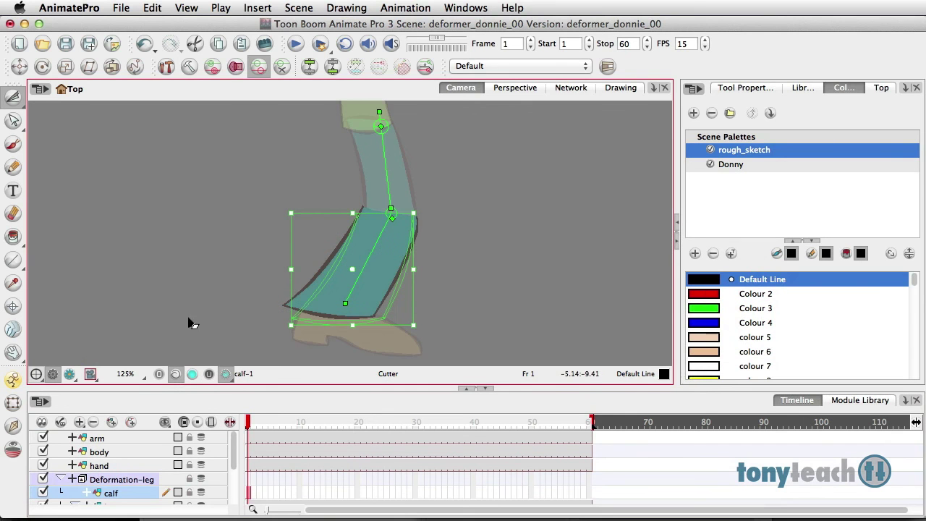
click(13, 405)
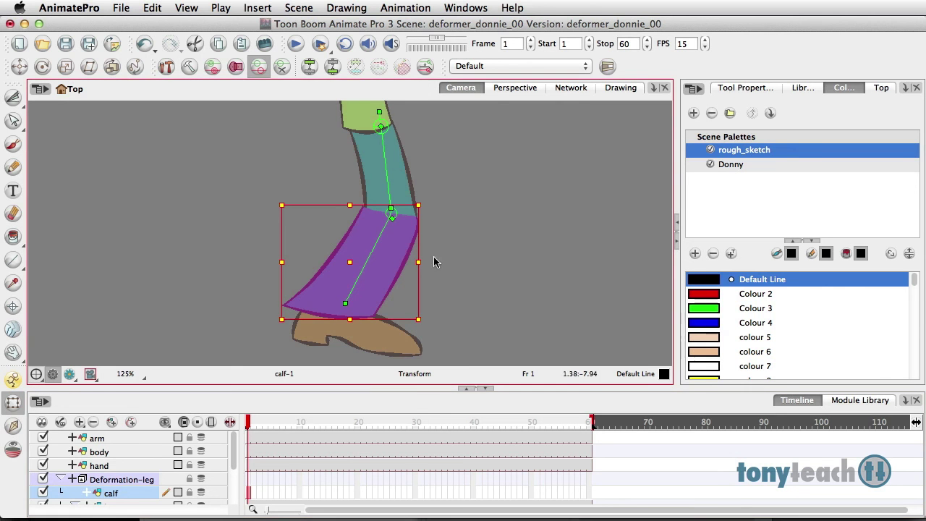
drag(375, 250, 336, 216)
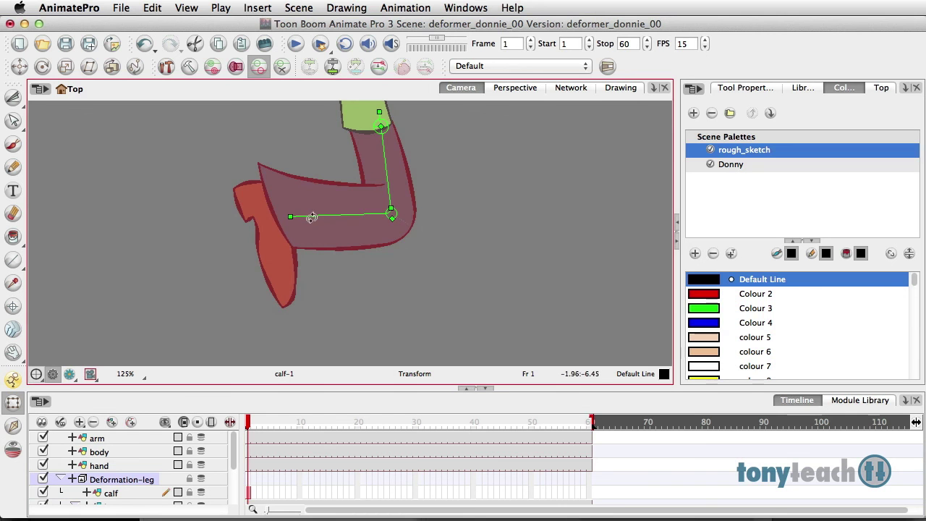
mouse_move(312, 217)
mouse_down()
mouse_move(329, 264)
mouse_move(374, 283)
mouse_move(324, 257)
mouse_move(304, 225)
mouse_move(355, 280)
mouse_move(370, 278)
mouse_move(312, 259)
mouse_move(299, 228)
mouse_up()
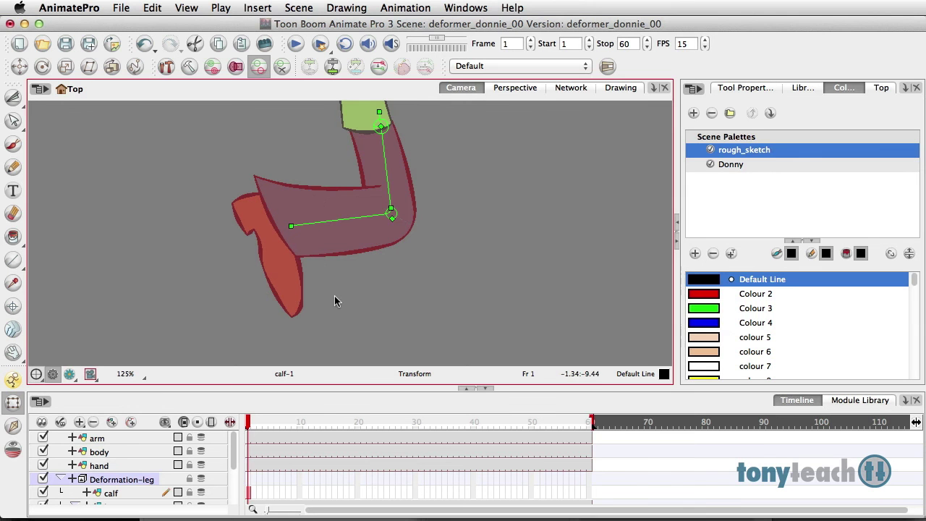
Send the calf and foot drawings behind the thigh with Option+Up.
click(326, 212)
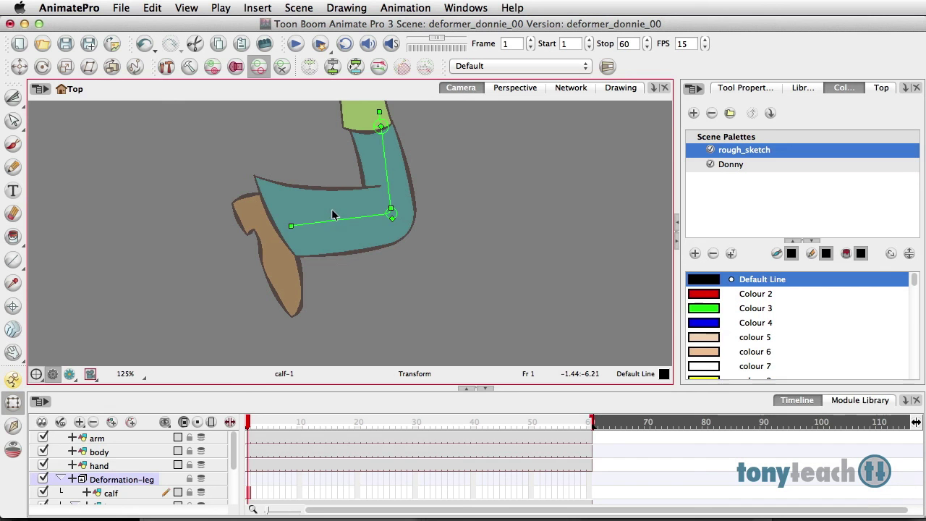
click(337, 212)
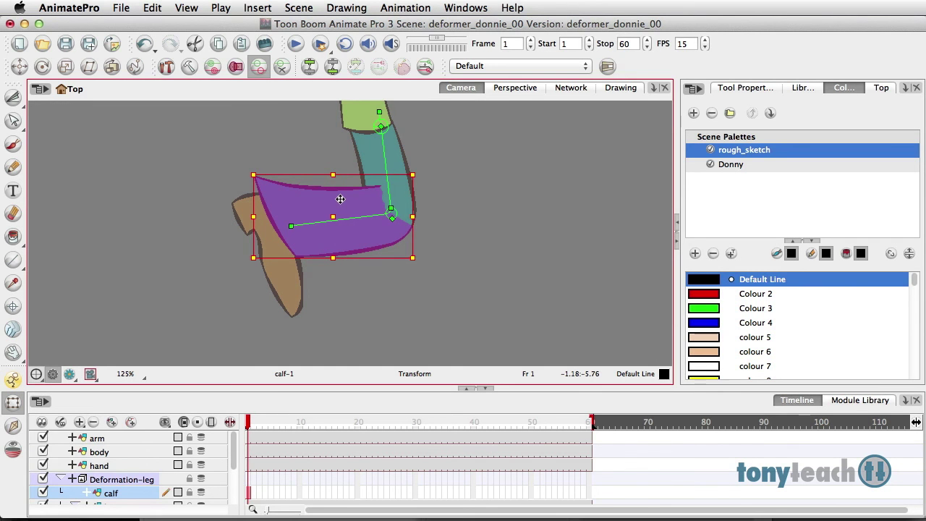
key(alt)
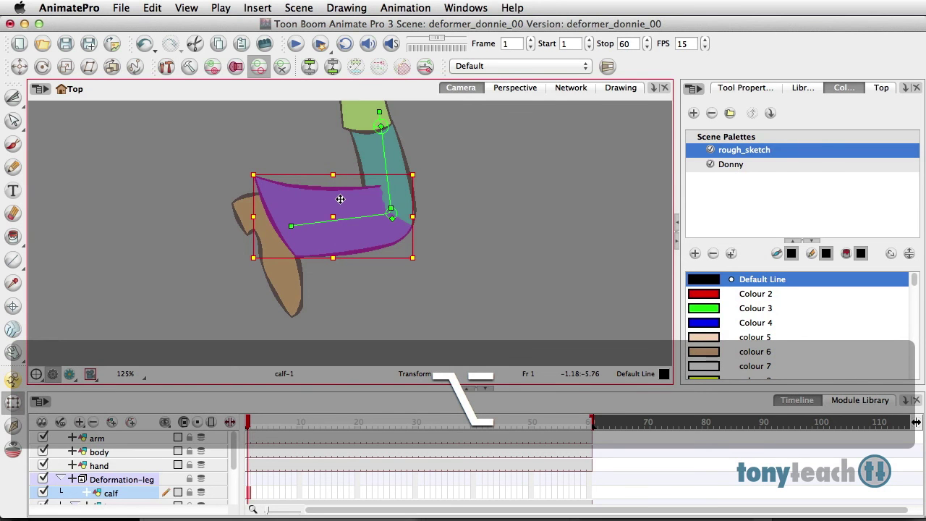
key(alt+Up)
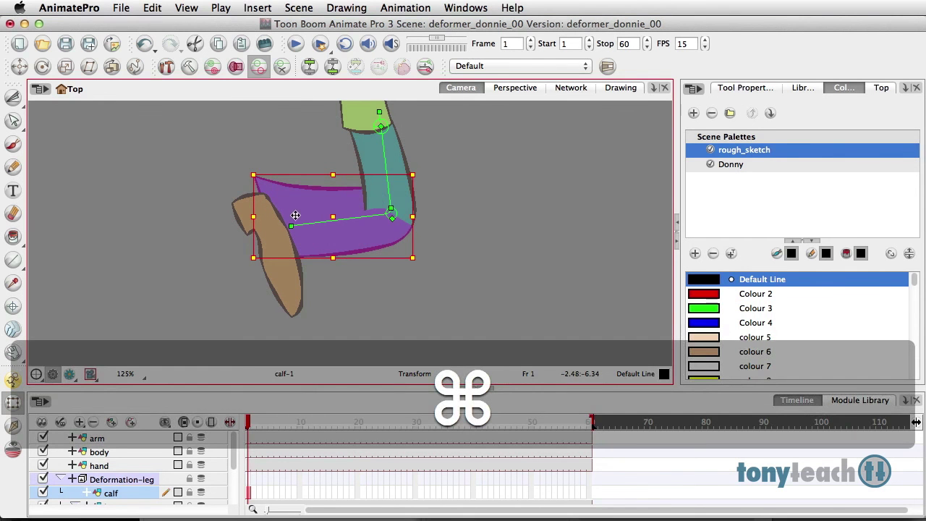
key(super+z)
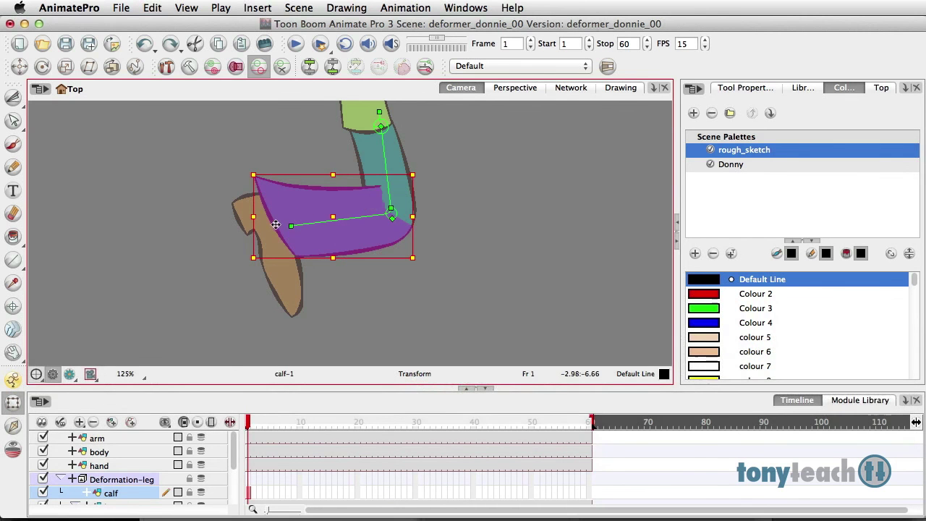
shift+click(269, 240)
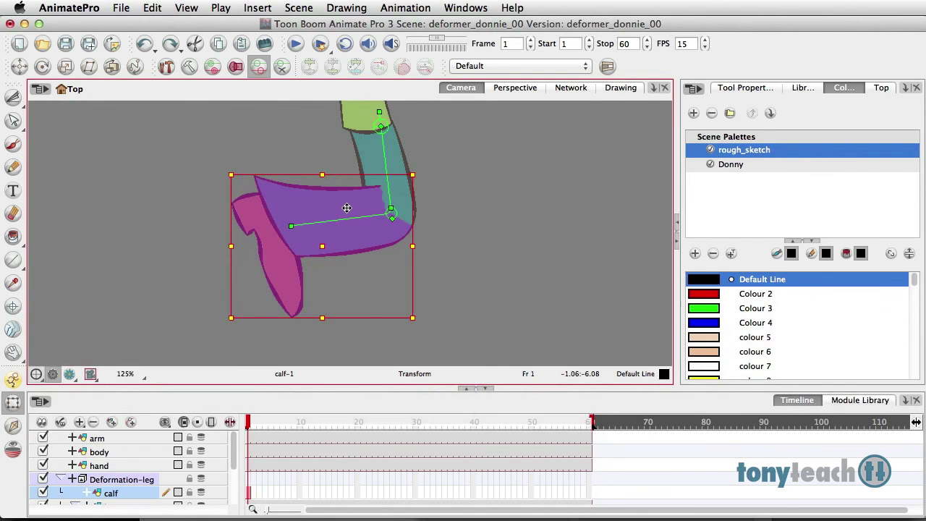
key(alt)
key(alt+Up)
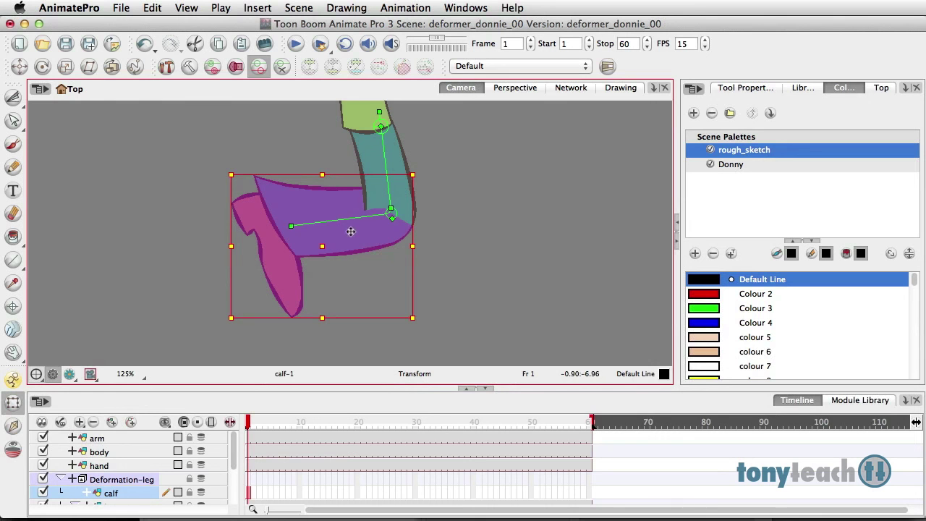
Swing the calf and foot back down at the knee.
key(alt)
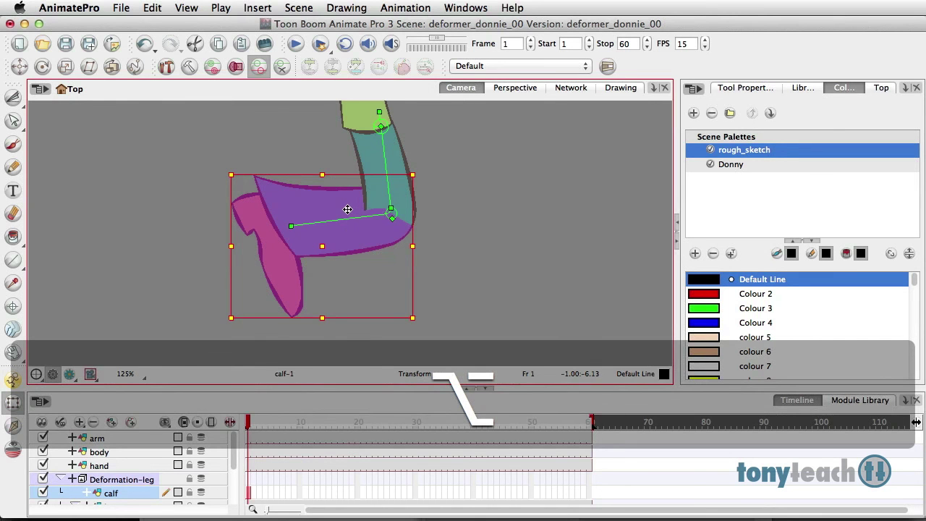
alt+click(347, 210)
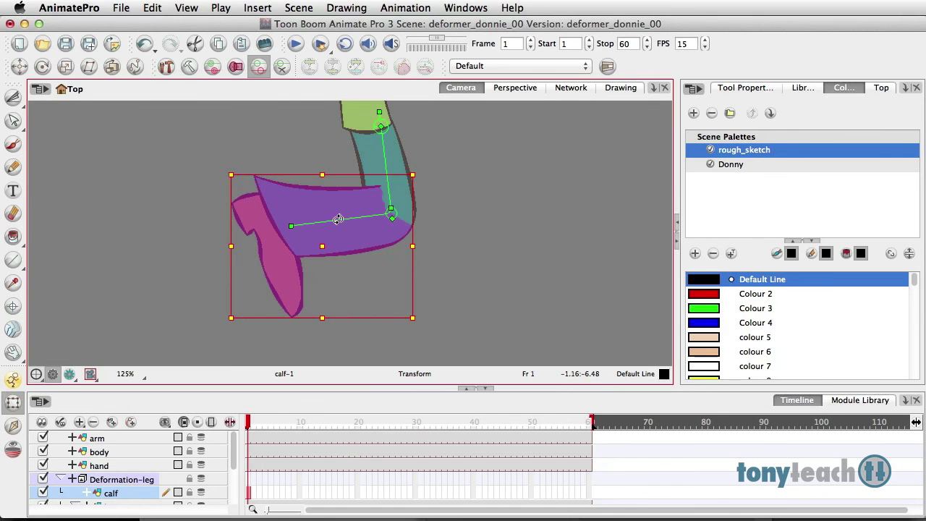
mouse_move(334, 221)
mouse_down()
mouse_move(380, 253)
mouse_move(344, 226)
mouse_up()
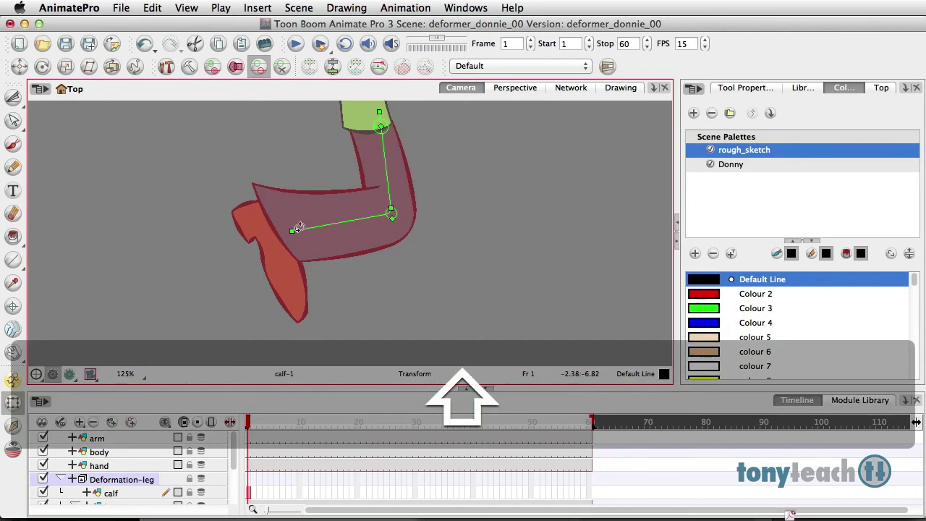
Test-rotate the foot, return it to its original upright angle, and deselect.
shift+click(312, 228)
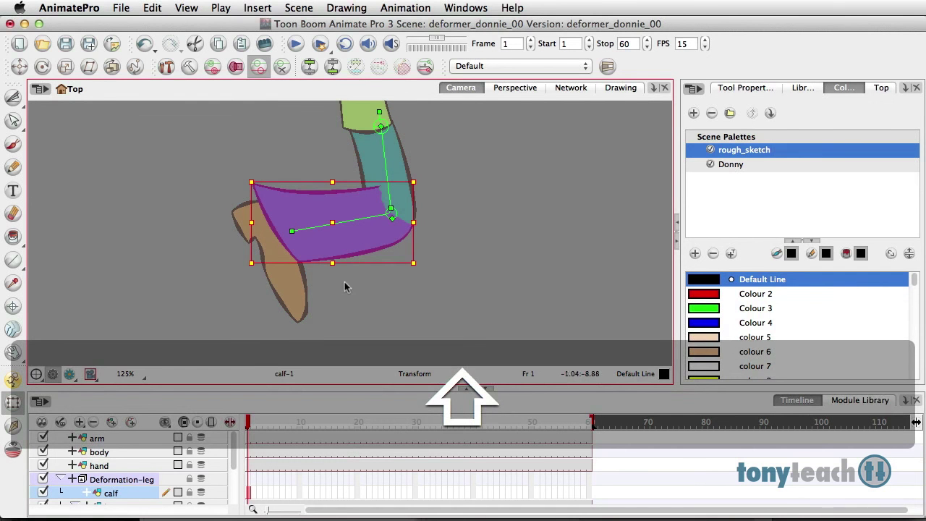
click(299, 295)
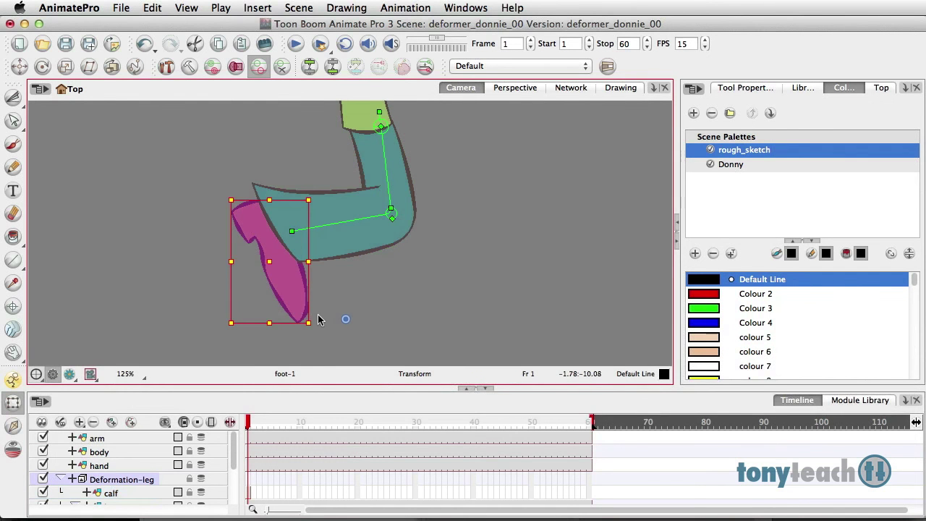
drag(316, 321, 305, 326)
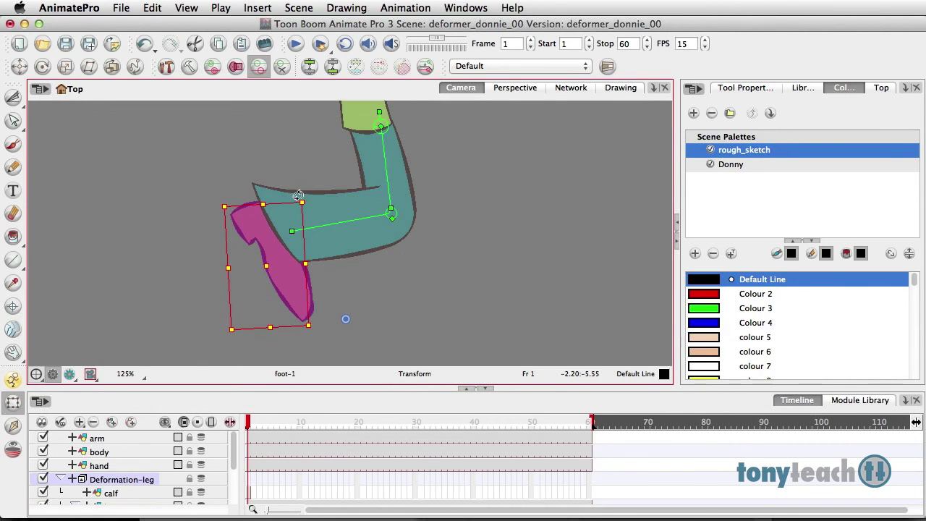
mouse_move(301, 198)
mouse_down()
mouse_move(322, 191)
mouse_move(347, 206)
mouse_move(337, 173)
mouse_move(295, 197)
mouse_move(343, 191)
mouse_move(304, 193)
mouse_up()
click(296, 159)
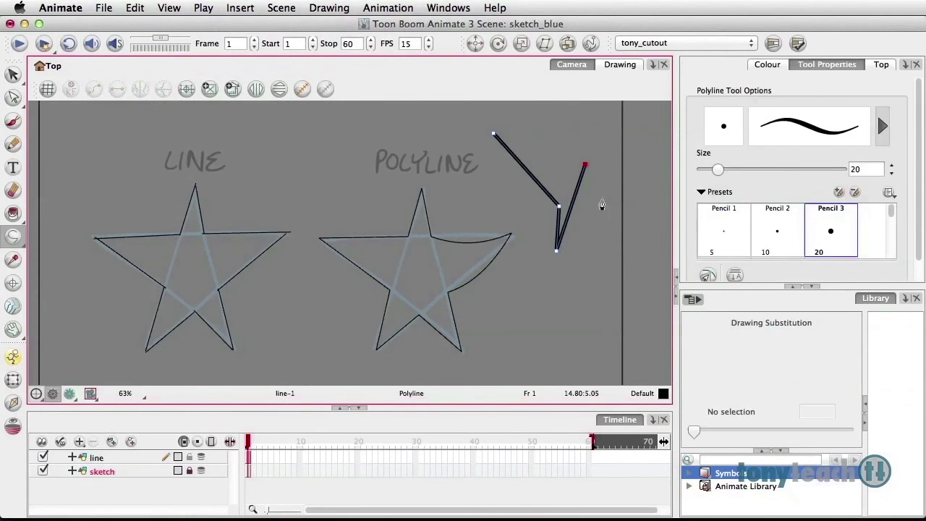
Increase the Polyline tool's stroke Size from 20 to 60.
click(731, 189)
drag(723, 178, 750, 178)
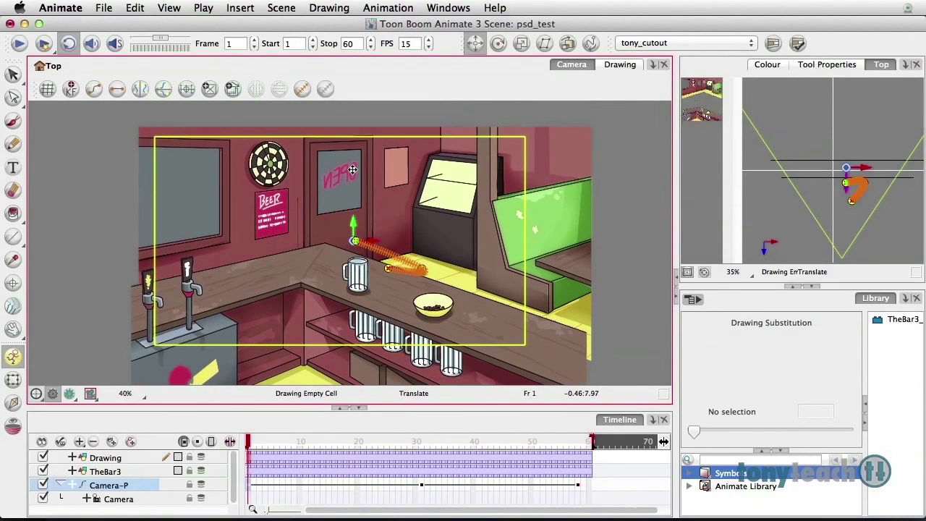
click(267, 440)
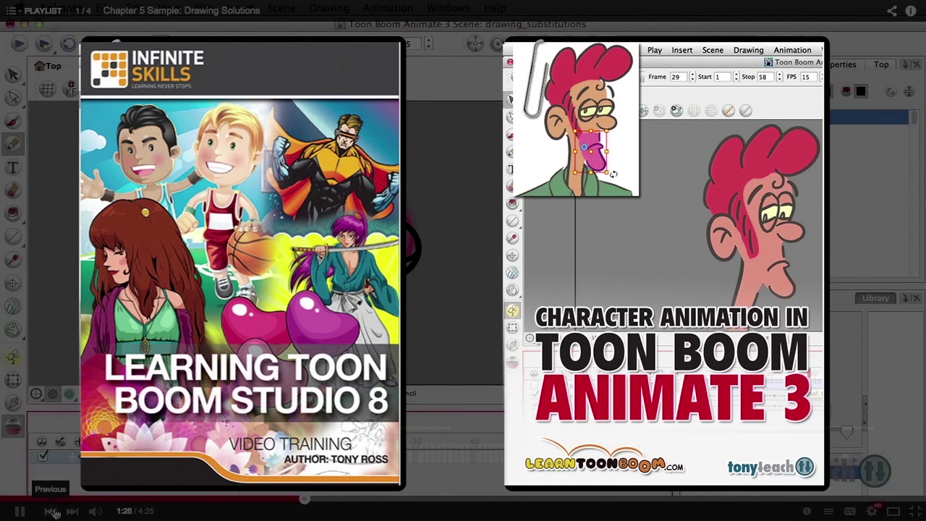
click(830, 512)
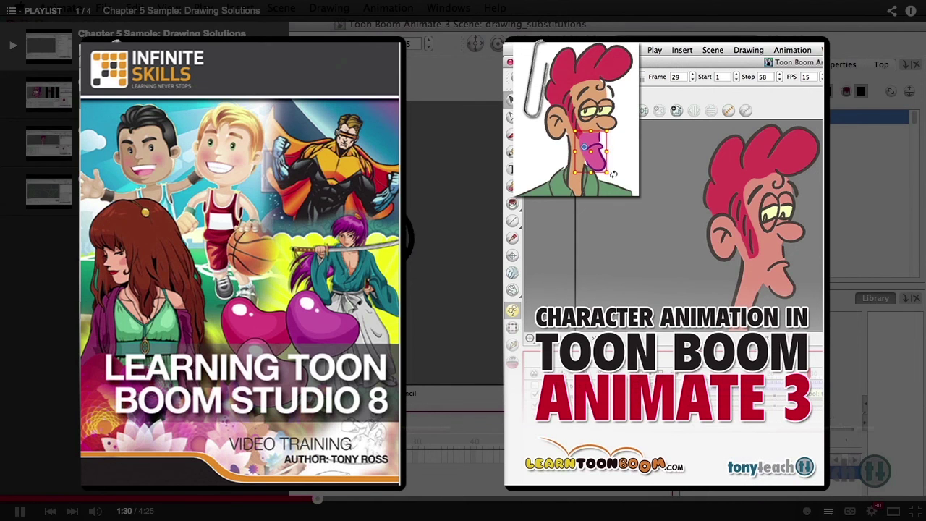